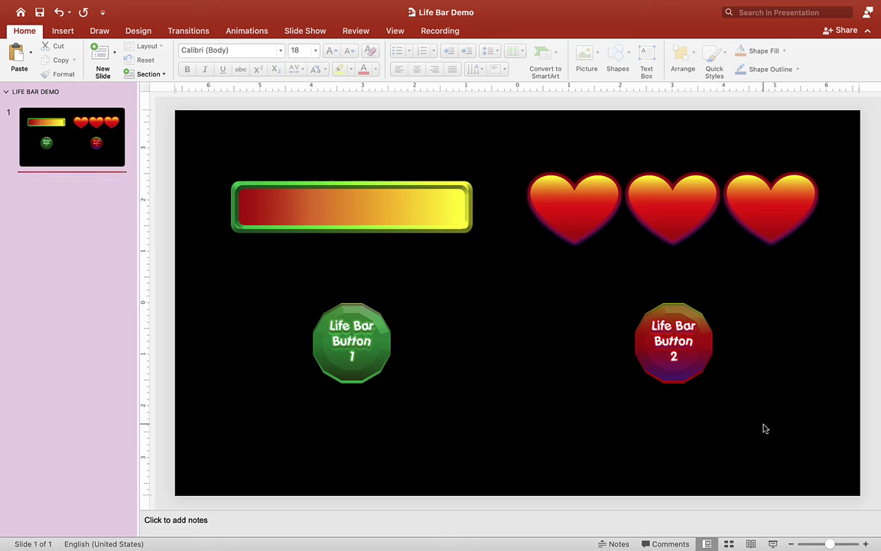
- Play the Life Bar Demo slide as a full-screen slide show to test the life bar
{"action": "left_click", "coordinate": [773, 544]}
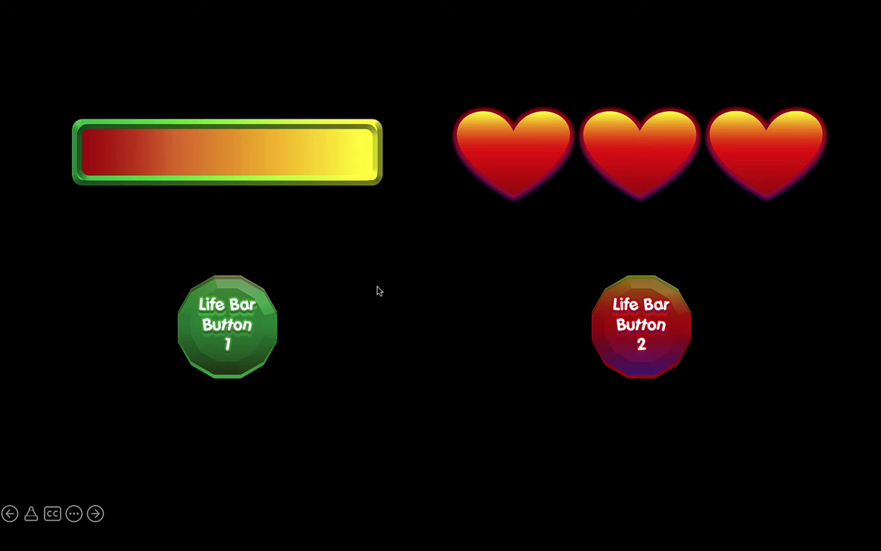
- Drain all three life bar segments with three presses of Life Bar Button 1
{"action": "left_click", "coordinate": [242, 354]}
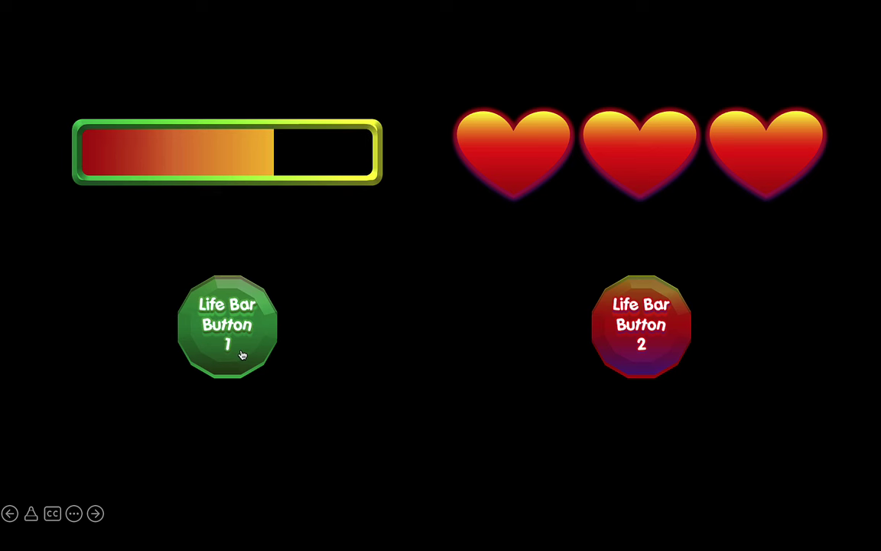
{"action": "left_click", "coordinate": [242, 354]}
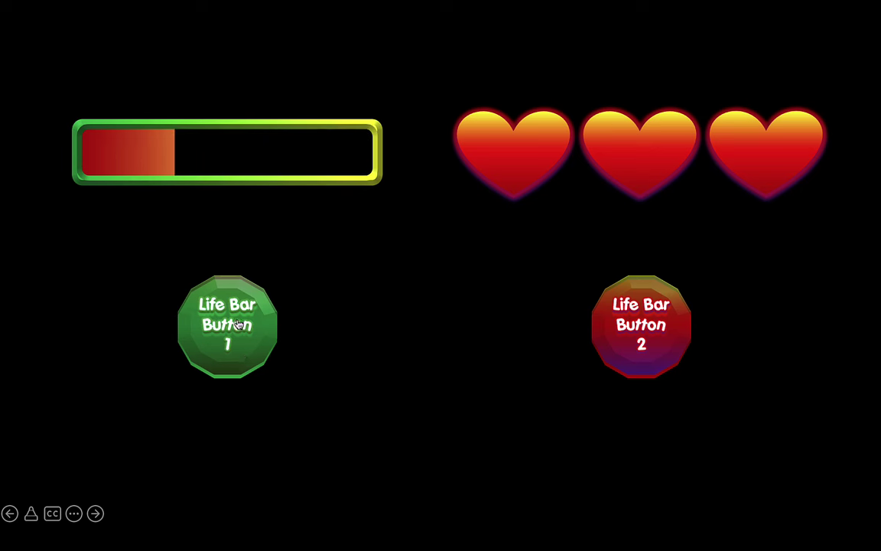
{"action": "left_click", "coordinate": [238, 325]}
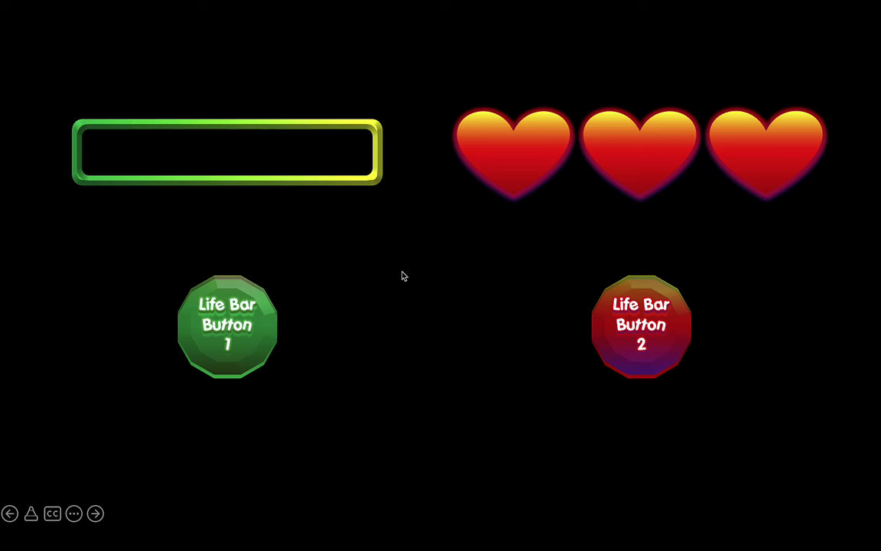
- Break all three hearts with Life Bar Button 2, then end the slide show
{"action": "left_click", "coordinate": [643, 325]}
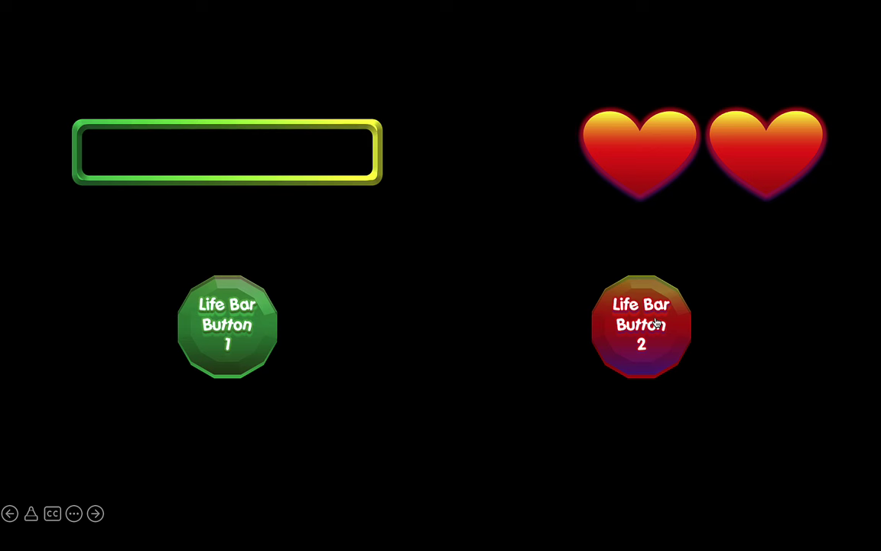
{"action": "left_click", "coordinate": [656, 323]}
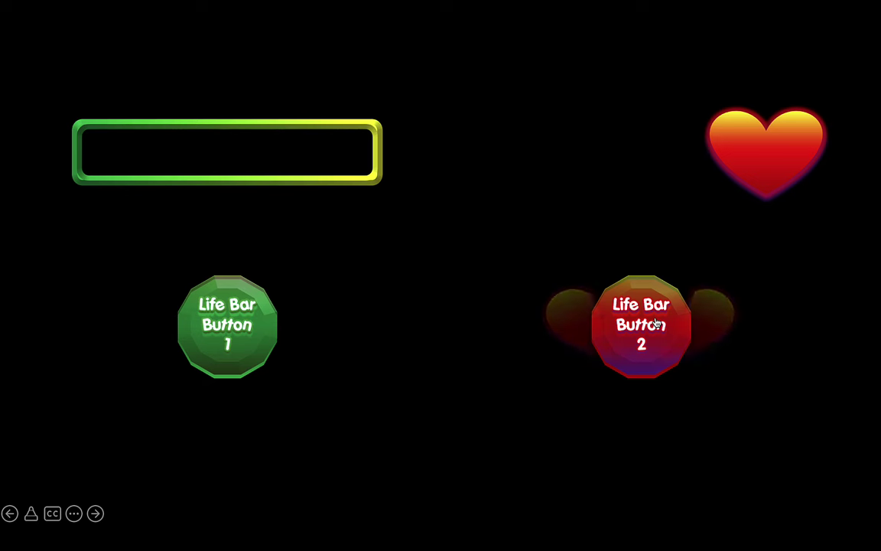
{"action": "left_click", "coordinate": [656, 325]}
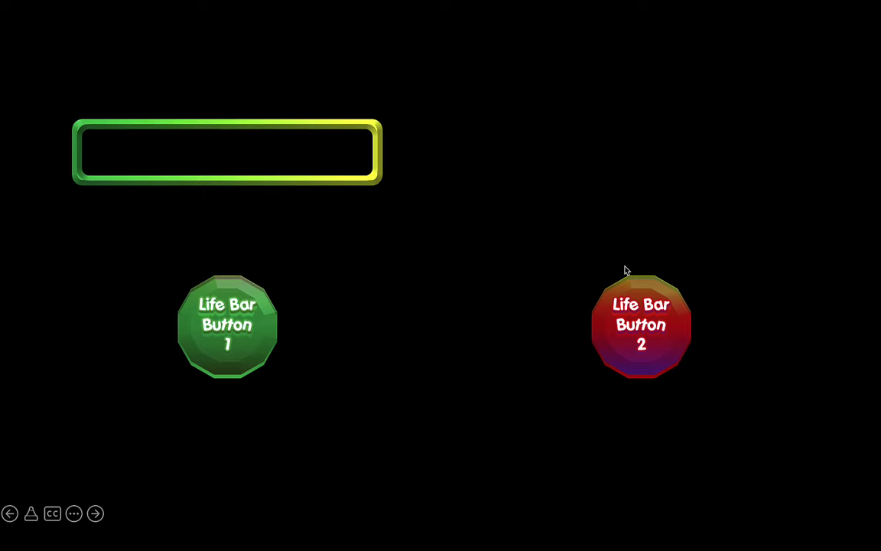
{"action": "key", "text": "Escape"}
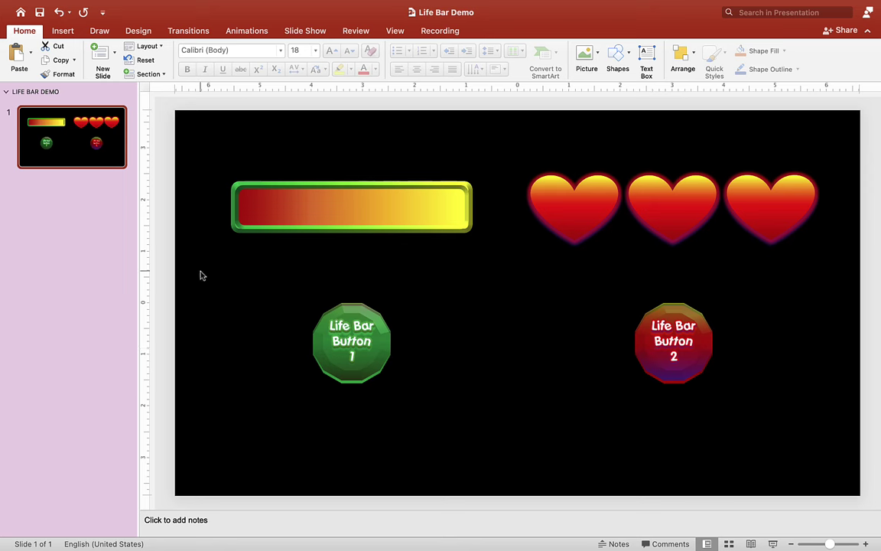
- Add a Blank-layout second slide with a solid Black background, checking slide 1 for reference
{"action": "left_click", "coordinate": [114, 52]}
{"action": "left_click", "coordinate": [175, 140]}
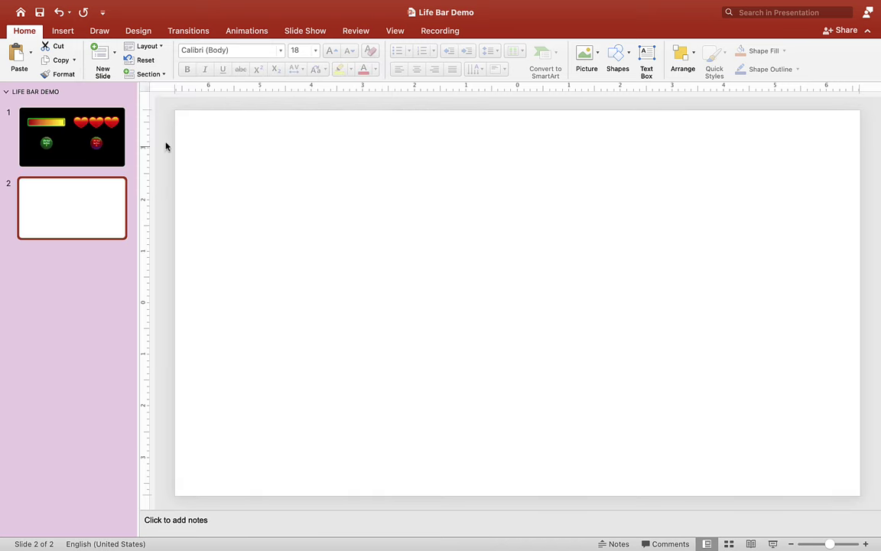
{"action": "right_click", "coordinate": [349, 194]}
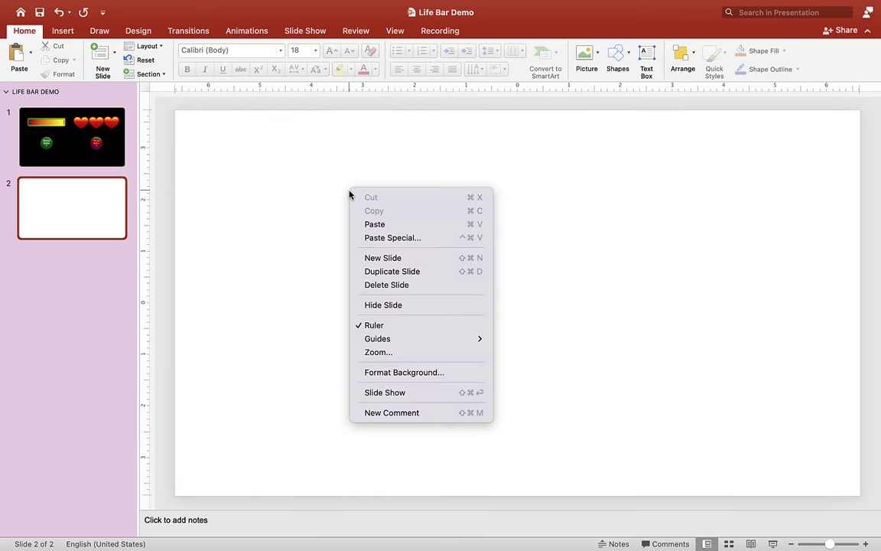
{"action": "left_click", "coordinate": [435, 373]}
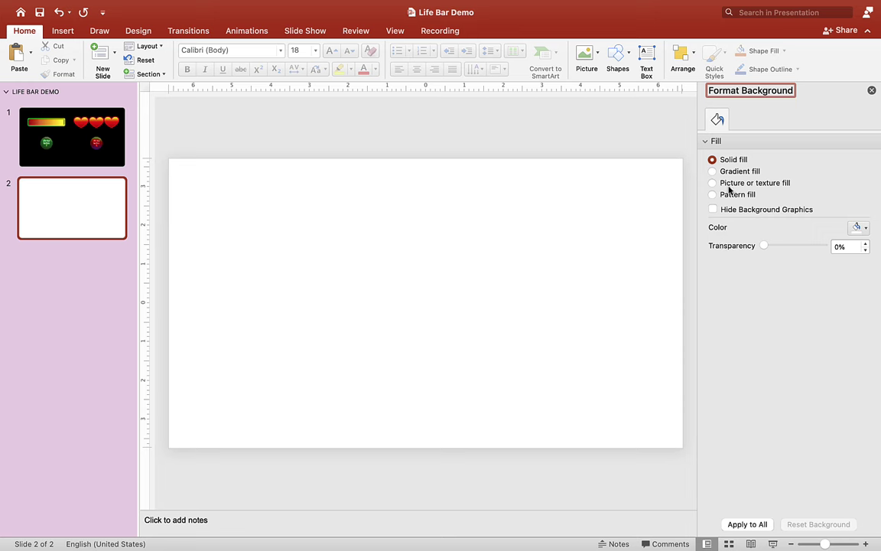
{"action": "left_click", "coordinate": [857, 227]}
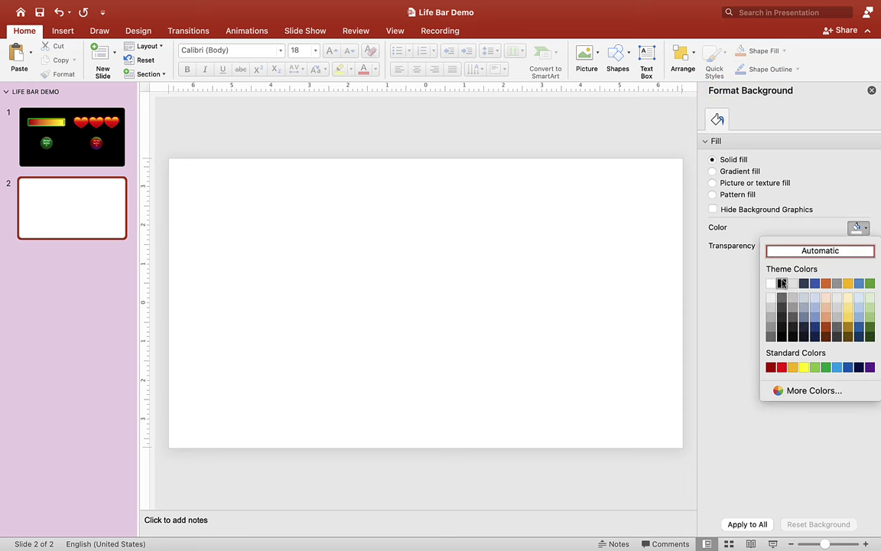
{"action": "left_click", "coordinate": [782, 284]}
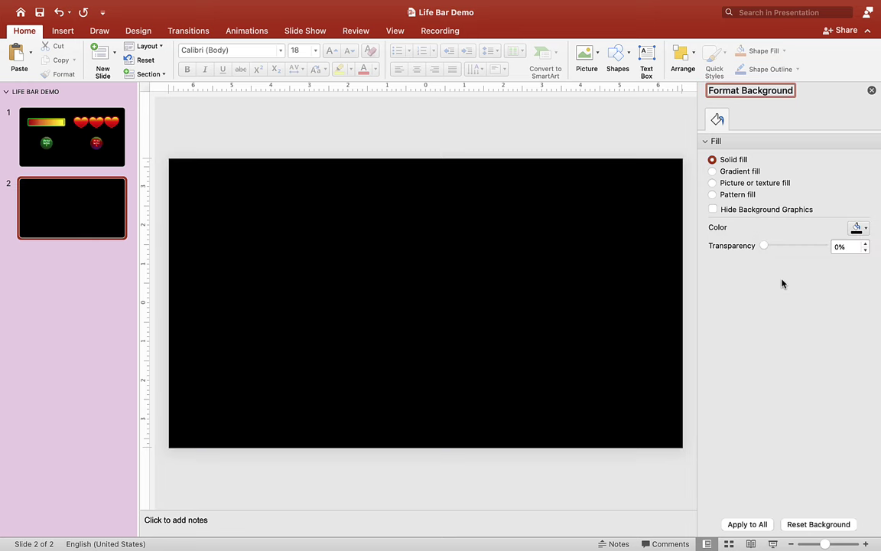
{"action": "left_click", "coordinate": [61, 147]}
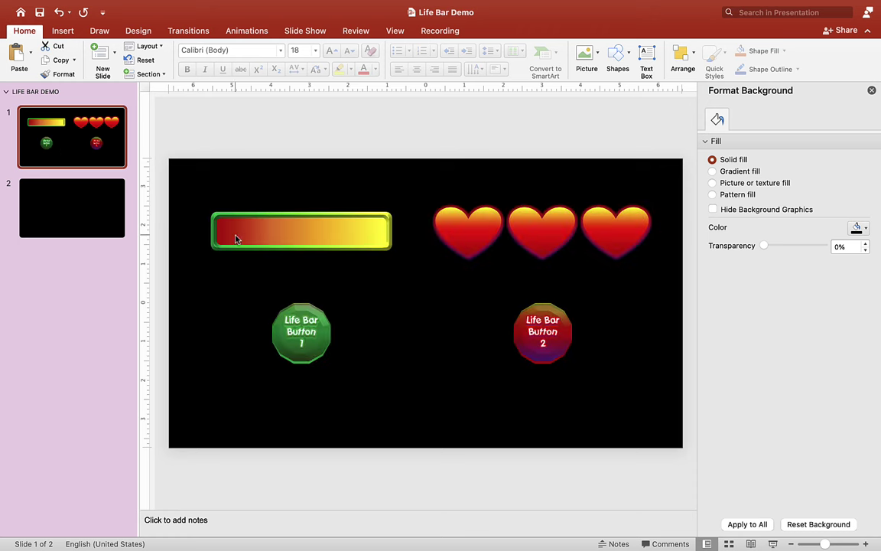
{"action": "left_click", "coordinate": [74, 227]}
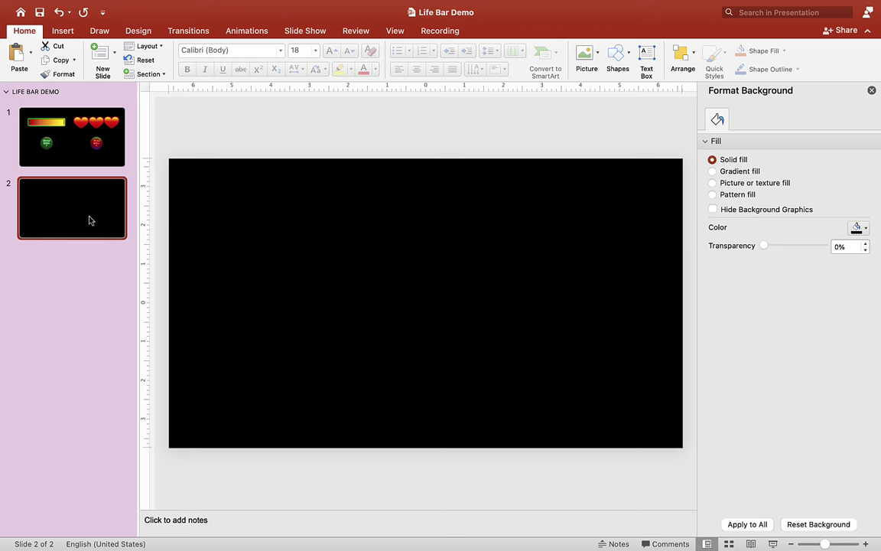
- Draw a rectangle 0.8" high by 1.5" wide with no outline on slide 2
{"action": "left_click", "coordinate": [621, 56]}
{"action": "left_click", "coordinate": [718, 93]}
{"action": "left_click_drag", "start_coordinate": [239, 229], "coordinate": [306, 261]}
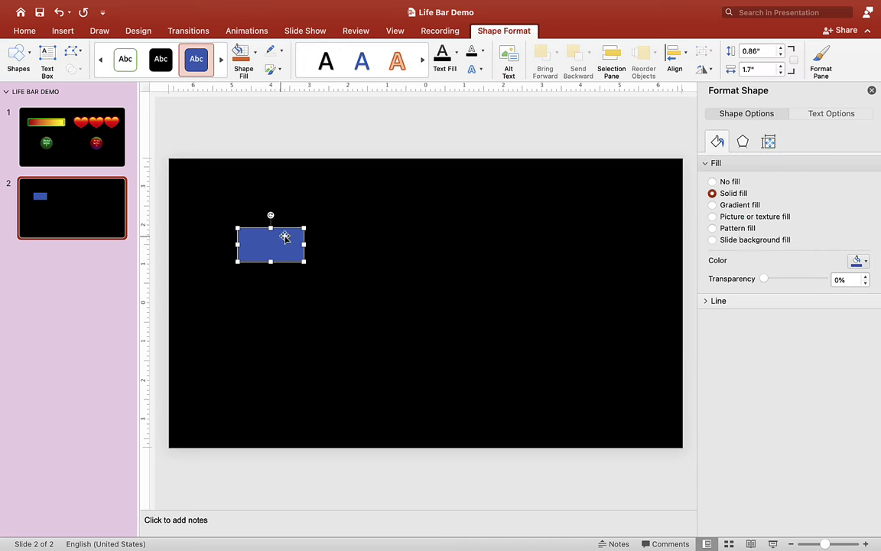
{"action": "left_click", "coordinate": [781, 54]}
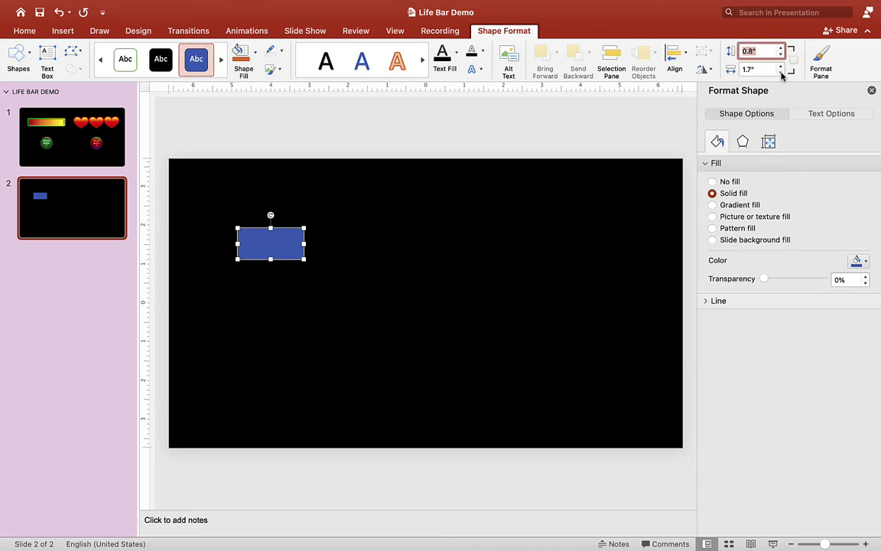
{"action": "left_click", "coordinate": [782, 73]}
{"action": "left_click", "coordinate": [781, 73]}
{"action": "left_click", "coordinate": [781, 73]}
{"action": "left_click", "coordinate": [781, 67]}
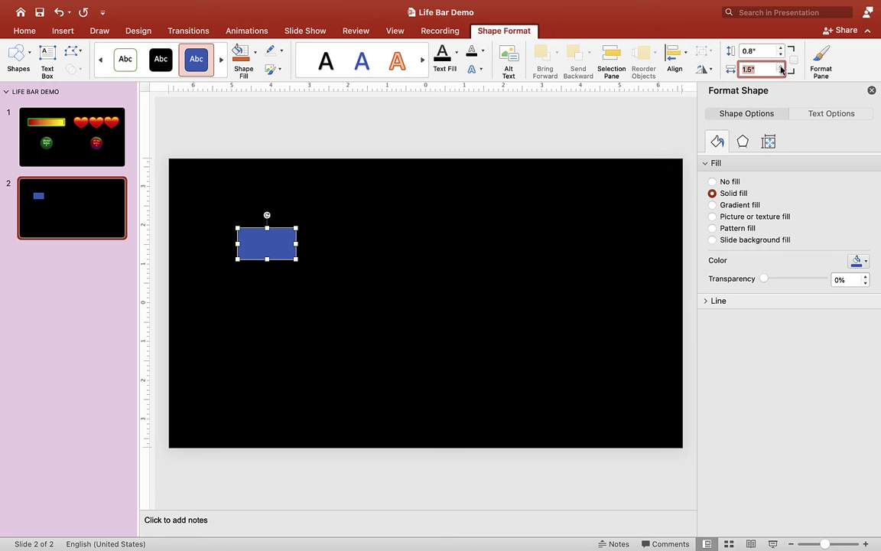
{"action": "left_click", "coordinate": [281, 51]}
{"action": "left_click", "coordinate": [283, 73]}
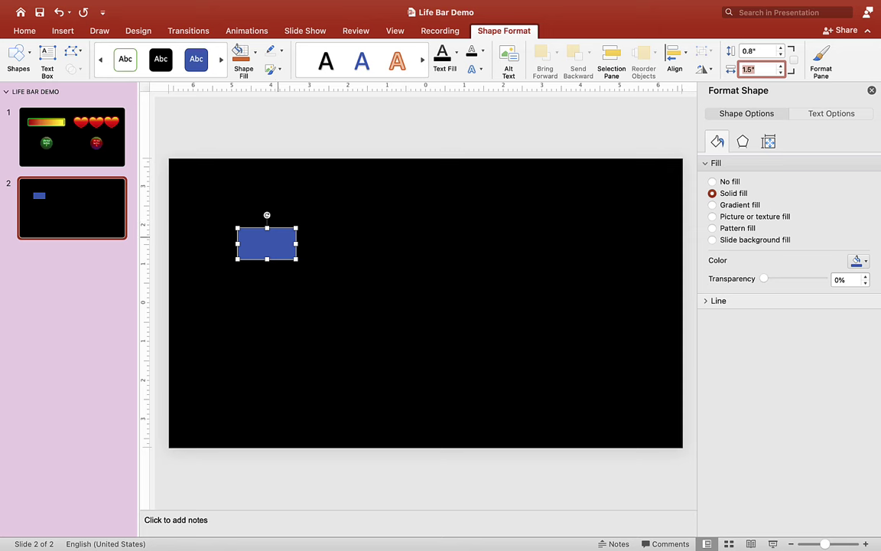
- Copy and paste the rectangle, lining the copies up edge to edge into a bar
{"action": "left_click", "coordinate": [278, 238]}
{"action": "key", "text": "super+c"}
{"action": "key", "text": "super+v"}
{"action": "left_click_drag", "start_coordinate": [278, 238], "coordinate": [375, 245]}
{"action": "left_click", "coordinate": [382, 246]}
{"action": "left_click", "coordinate": [329, 250]}
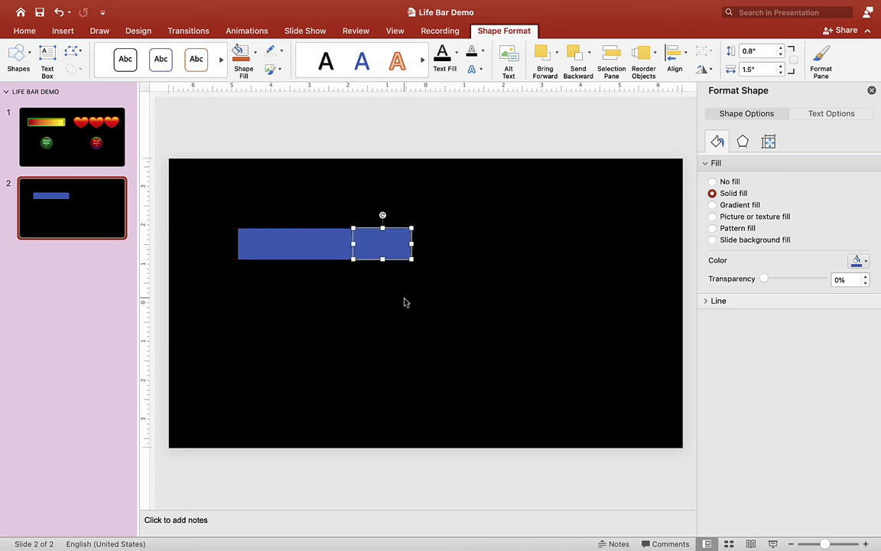
{"action": "left_click", "coordinate": [405, 300]}
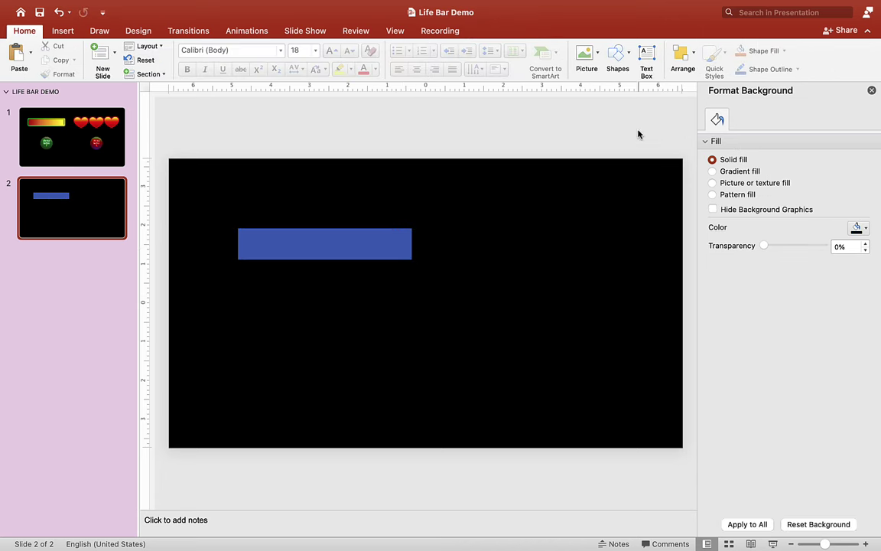
- Open the Selection Pane and rename the leftmost rectangle to 3
{"action": "left_click", "coordinate": [679, 59]}
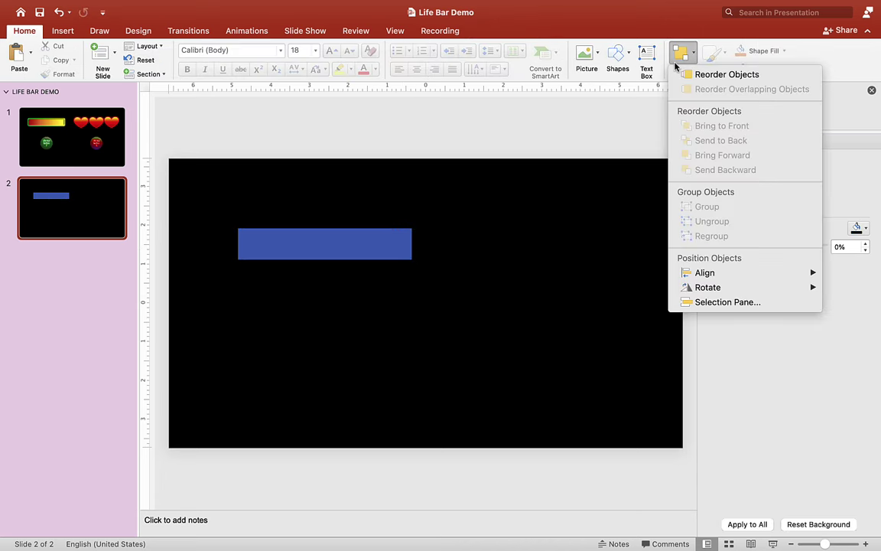
{"action": "left_click", "coordinate": [717, 303]}
{"action": "left_click", "coordinate": [742, 162]}
{"action": "left_click", "coordinate": [742, 162]}
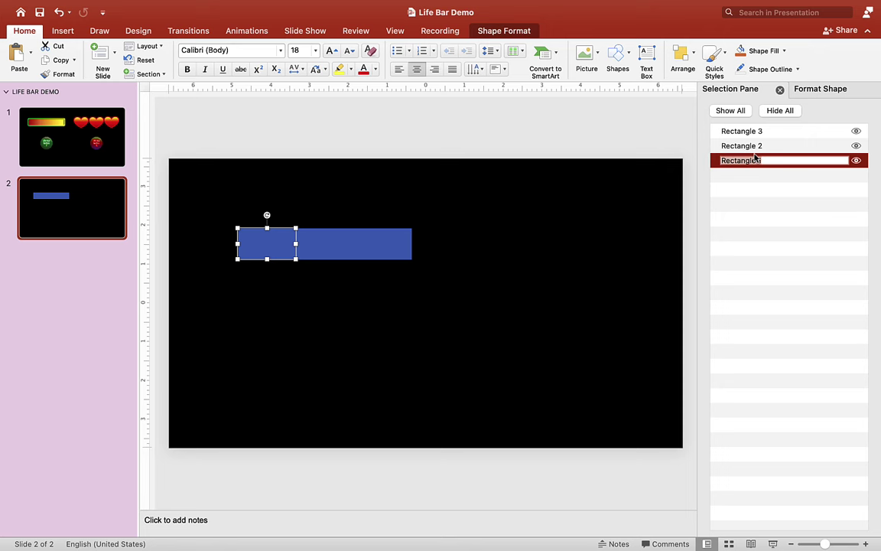
{"action": "type", "text": "3"}
- Rename the middle rectangle to 2 and the right rectangle to 1
{"action": "left_click", "coordinate": [763, 148]}
{"action": "left_click", "coordinate": [763, 146]}
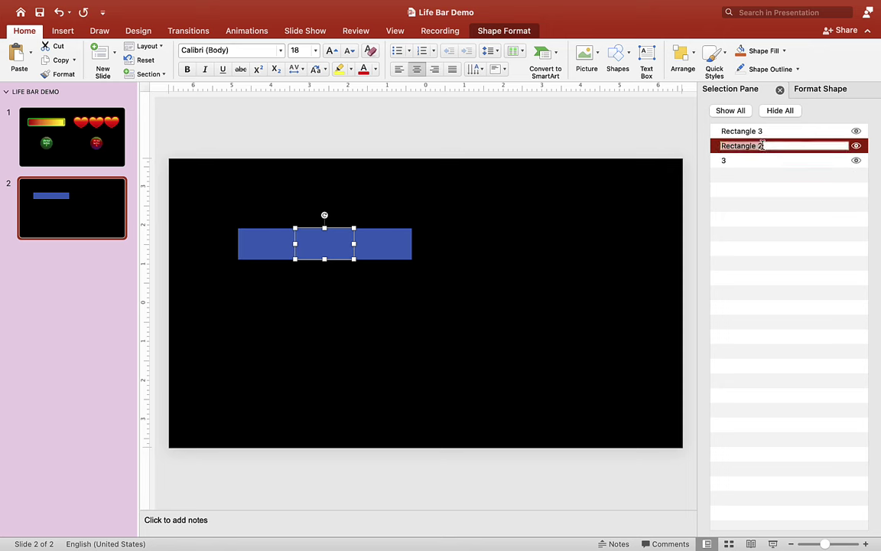
{"action": "type", "text": "2"}
{"action": "left_click", "coordinate": [749, 131]}
{"action": "left_click", "coordinate": [750, 132]}
{"action": "type", "text": "1"}
{"action": "key", "text": "Return"}
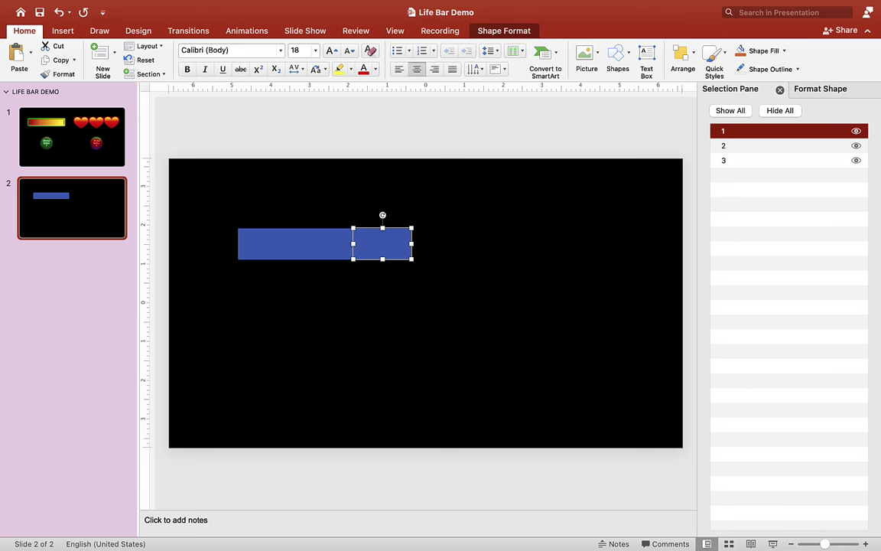
- Give the right rectangle a linear gradient fill running horizontally in Format Shape
{"action": "right_click", "coordinate": [398, 233]}
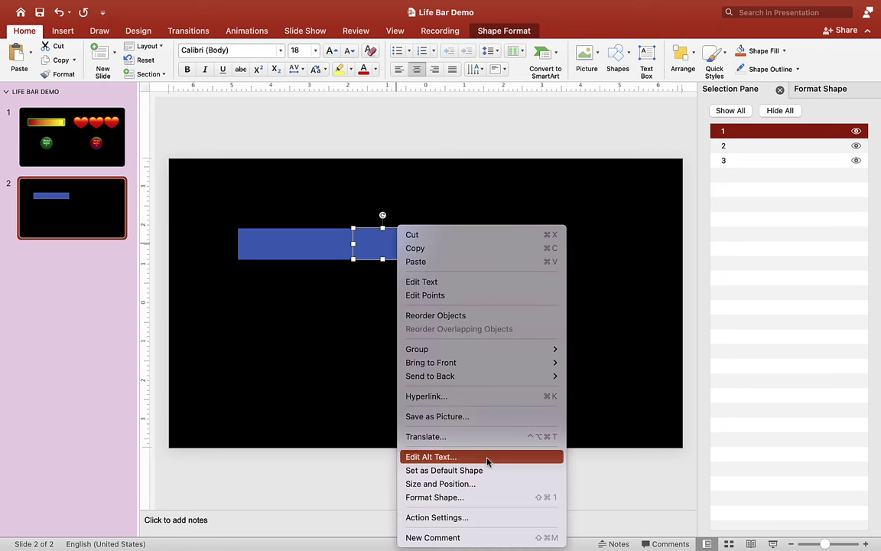
{"action": "left_click", "coordinate": [482, 497]}
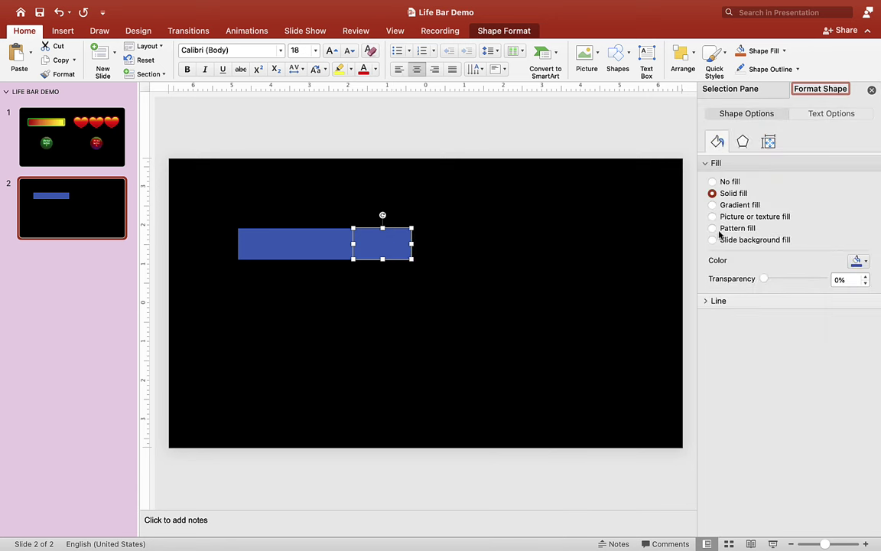
{"action": "left_click", "coordinate": [712, 205]}
{"action": "left_click", "coordinate": [823, 280]}
{"action": "left_click", "coordinate": [813, 282]}
{"action": "left_click", "coordinate": [864, 300]}
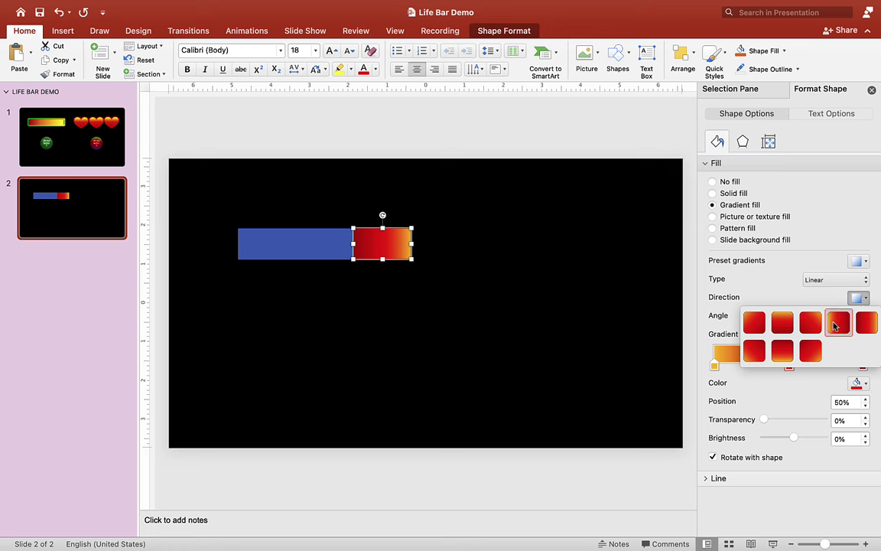
{"action": "left_click", "coordinate": [837, 326]}
- Set the right, middle and left gradient stops all to Yellow
{"action": "left_click", "coordinate": [863, 366]}
{"action": "left_click", "coordinate": [860, 384]}
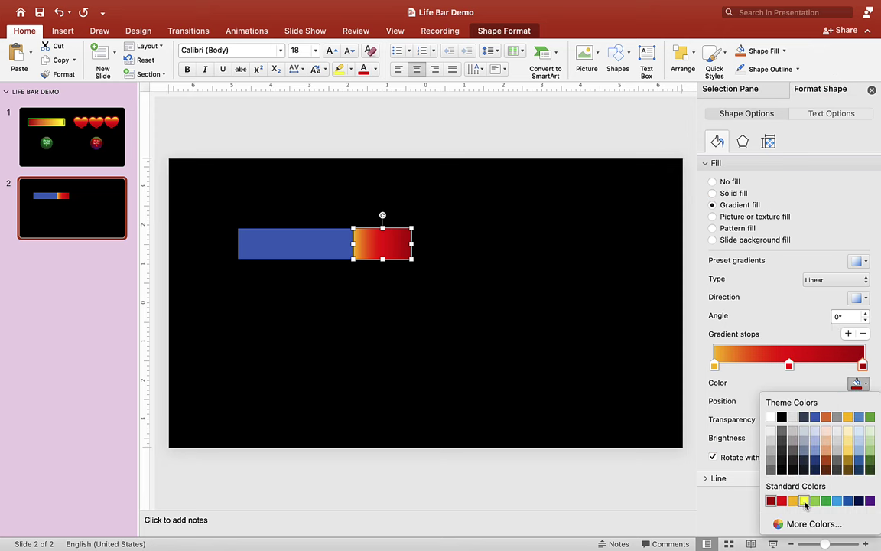
{"action": "left_click", "coordinate": [805, 501]}
{"action": "left_click", "coordinate": [789, 366]}
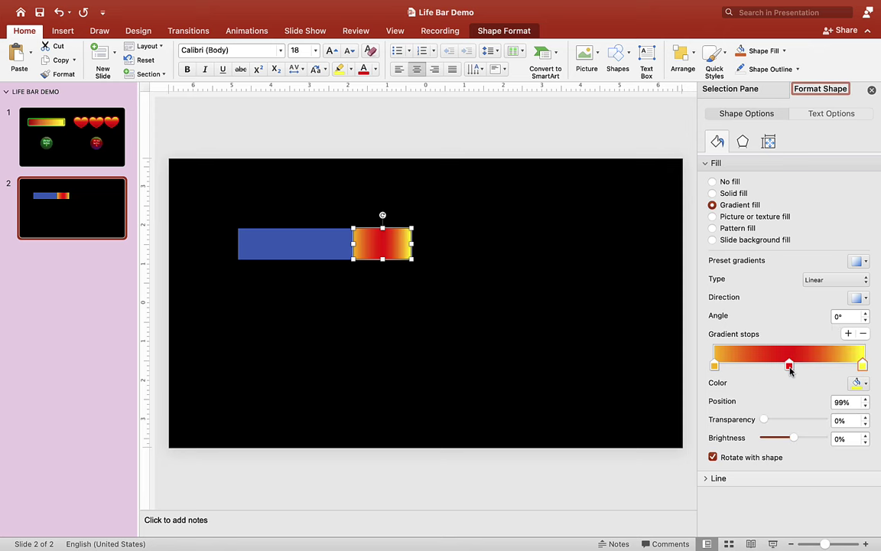
{"action": "left_click", "coordinate": [864, 385]}
{"action": "left_click", "coordinate": [805, 501]}
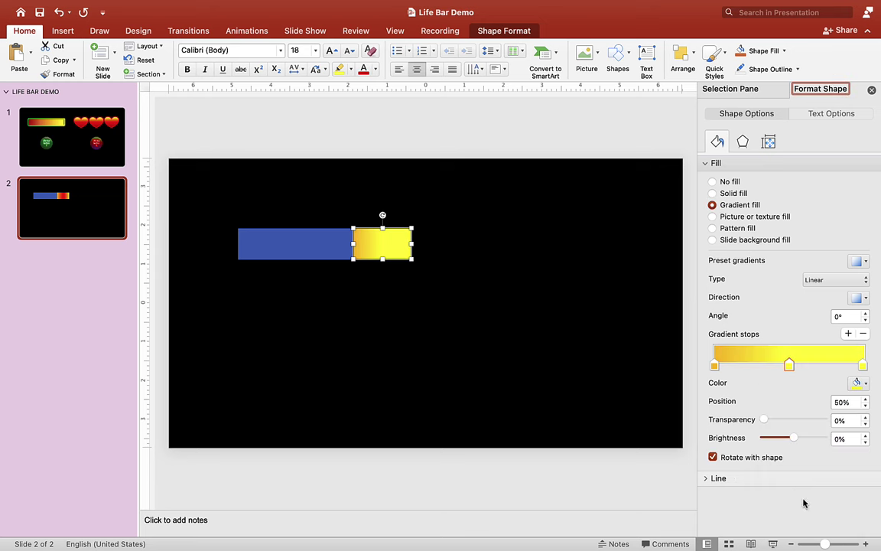
{"action": "left_click", "coordinate": [715, 365]}
{"action": "left_click", "coordinate": [863, 385]}
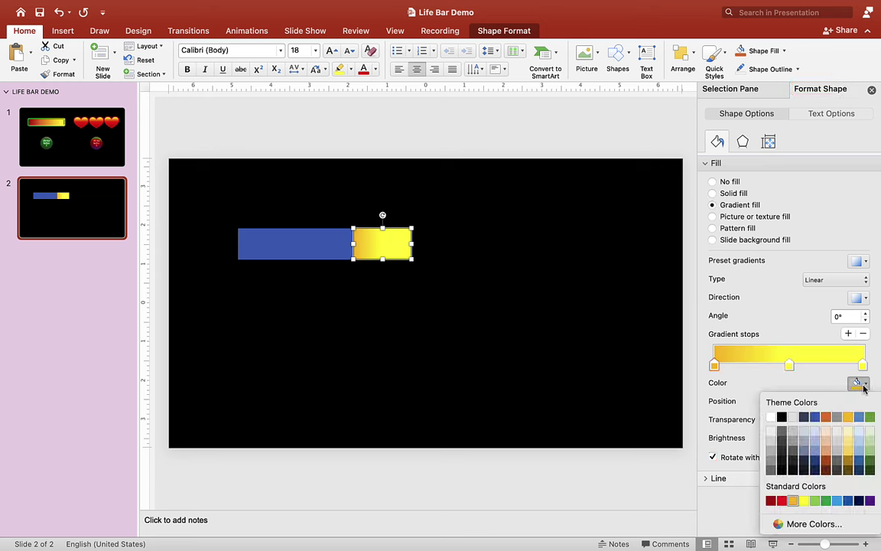
{"action": "left_click", "coordinate": [803, 501]}
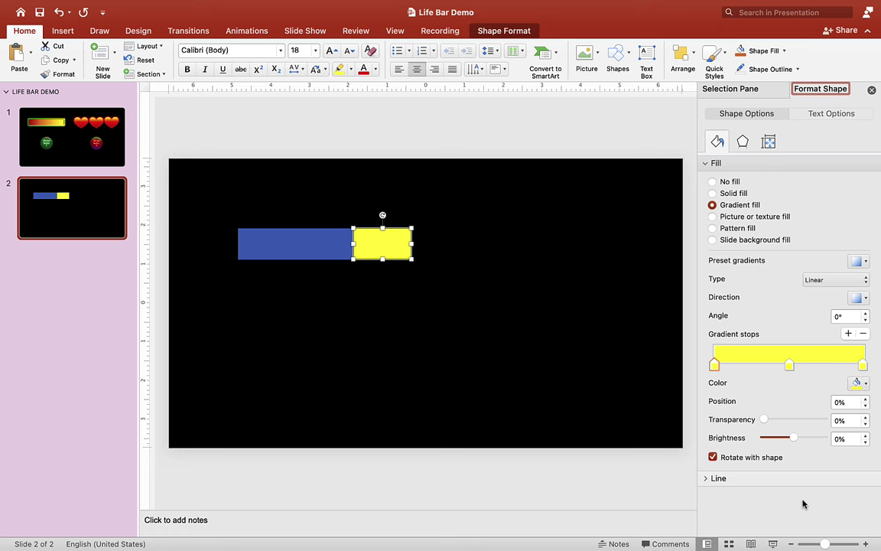
{"action": "left_click", "coordinate": [316, 255]}
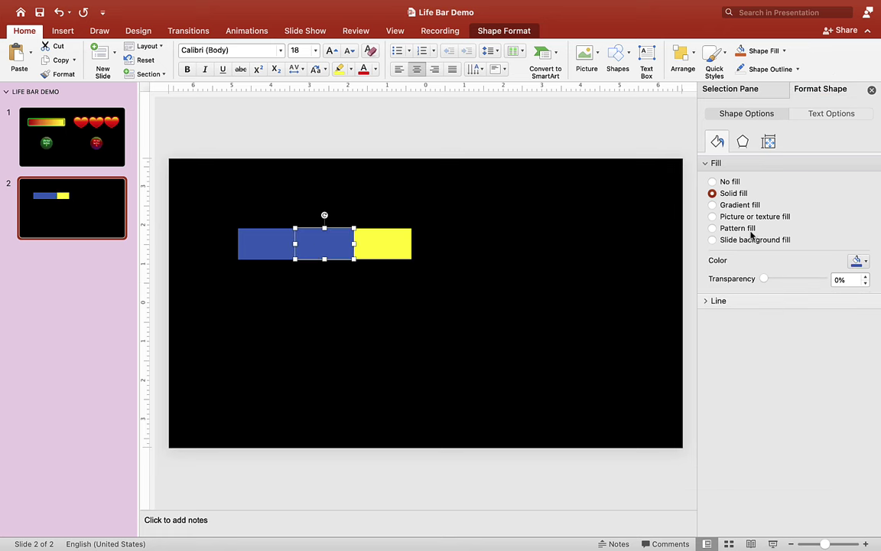
- Give the middle rectangle a gradient fill with its middle and left stops set to Orange
{"action": "left_click", "coordinate": [724, 206]}
{"action": "left_click", "coordinate": [863, 365]}
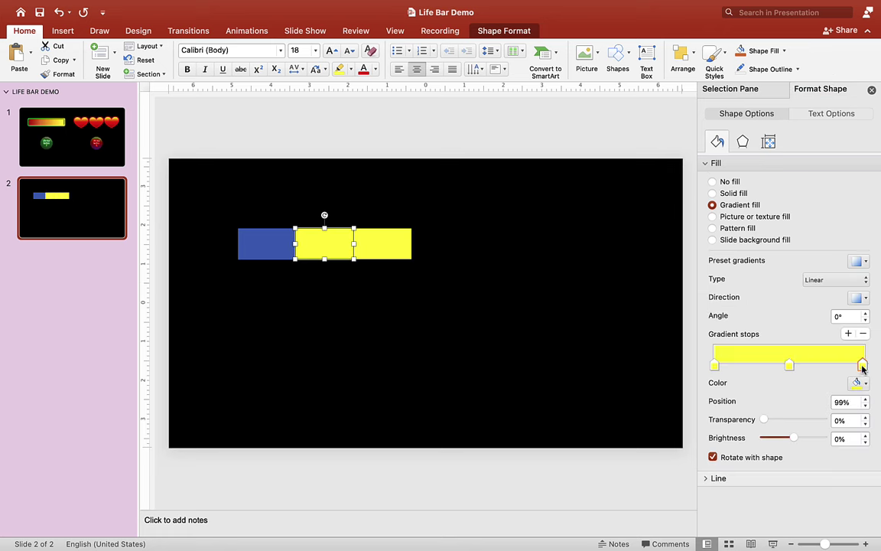
{"action": "left_click", "coordinate": [789, 365]}
{"action": "left_click", "coordinate": [864, 384]}
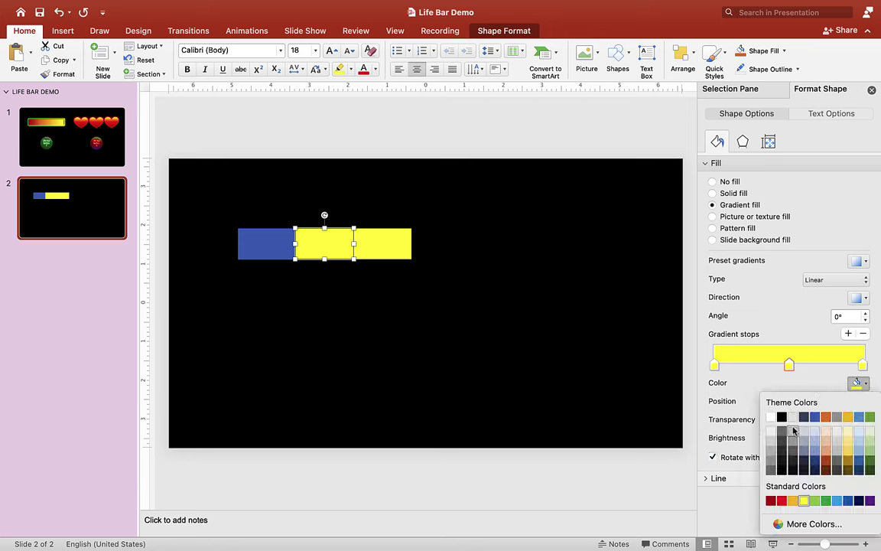
{"action": "left_click", "coordinate": [793, 500]}
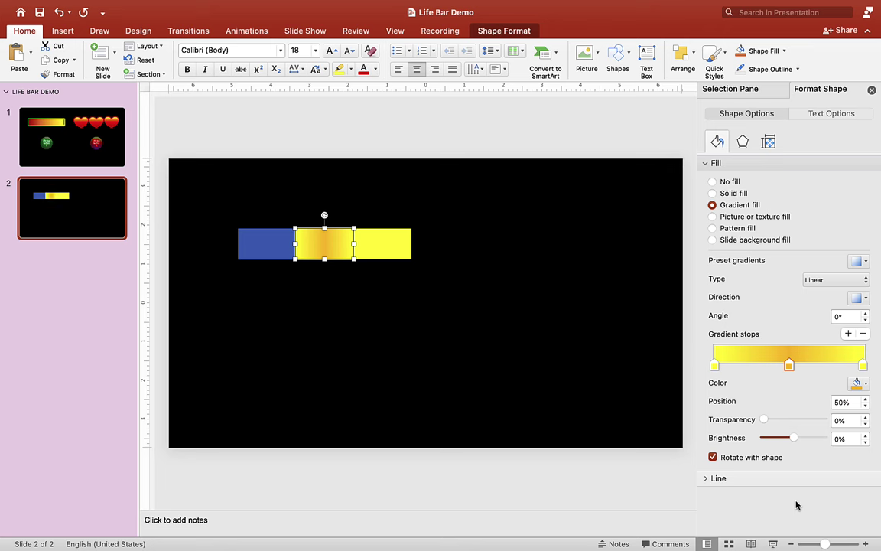
{"action": "left_click", "coordinate": [714, 365]}
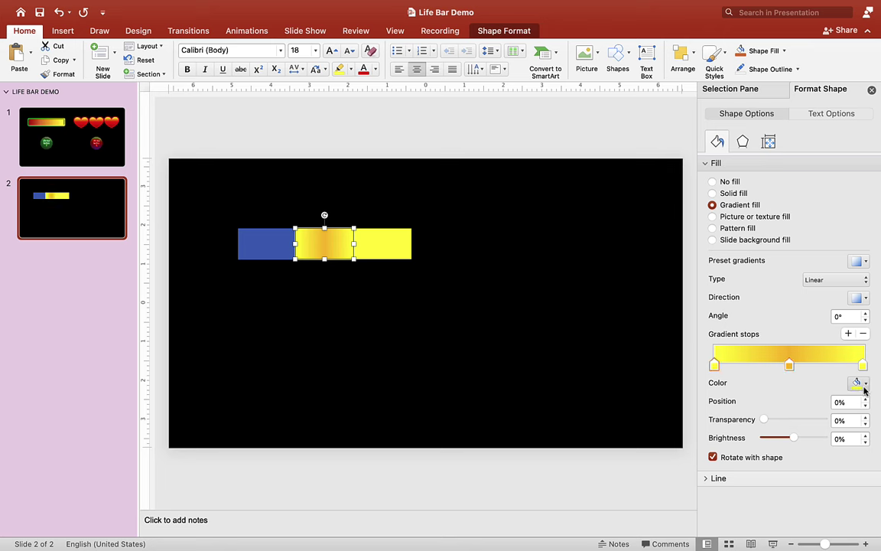
{"action": "left_click", "coordinate": [864, 384]}
{"action": "left_click", "coordinate": [794, 501]}
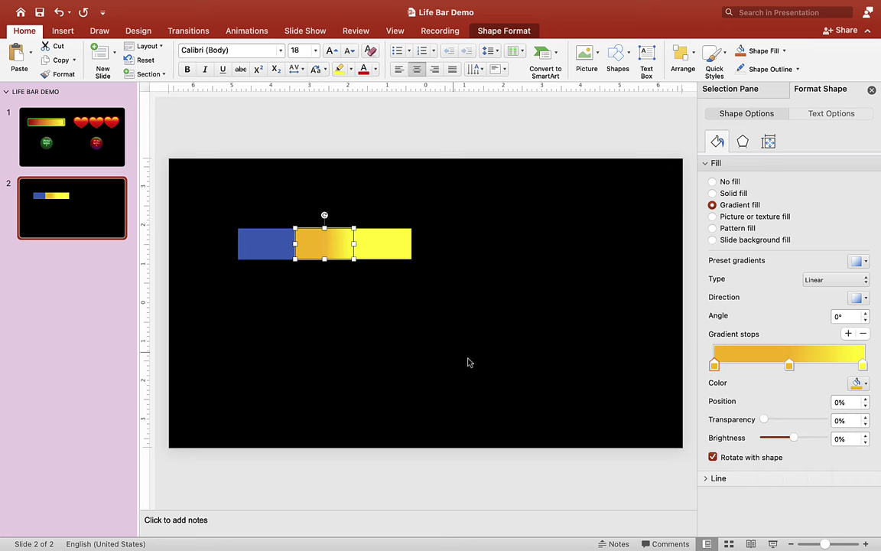
{"action": "left_click", "coordinate": [260, 238]}
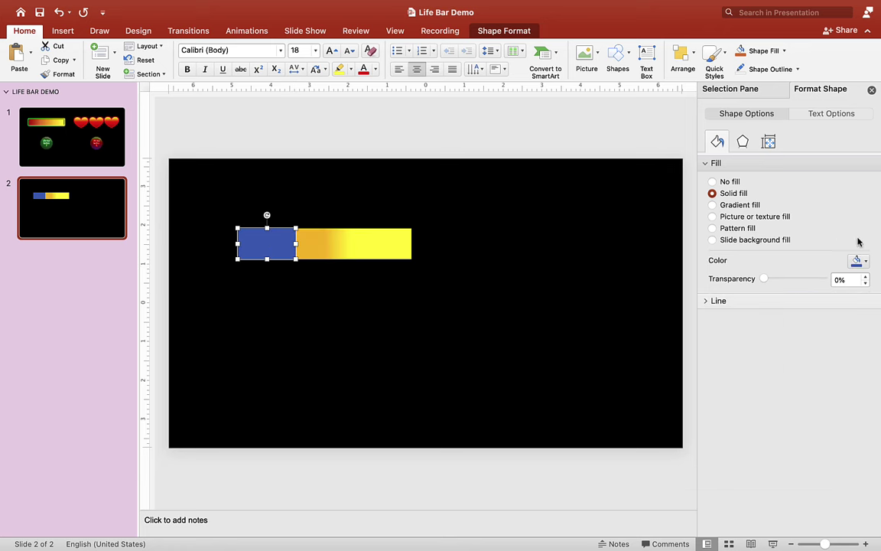
- Fill the left rectangle with a gradient: right stop Orange, left stop bright Red
{"action": "left_click", "coordinate": [739, 205]}
{"action": "left_click", "coordinate": [863, 366]}
{"action": "left_click", "coordinate": [859, 384]}
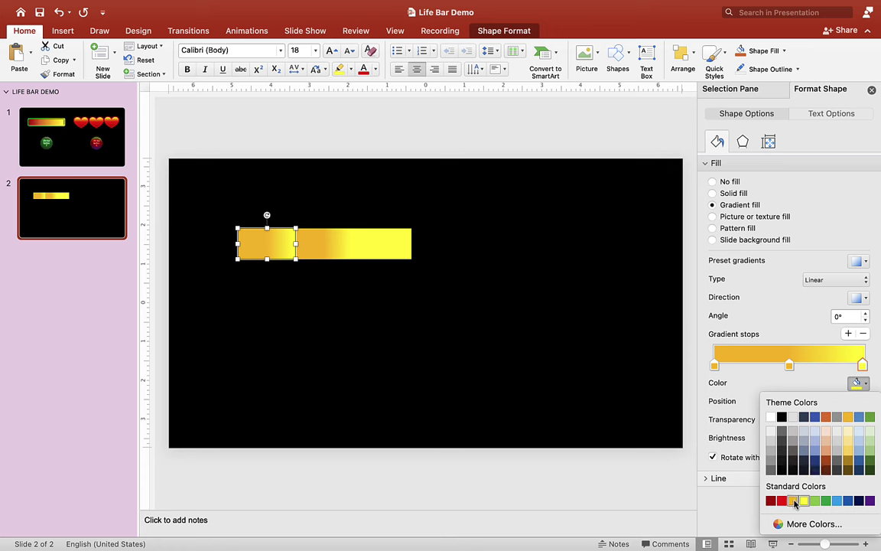
{"action": "left_click", "coordinate": [794, 502]}
{"action": "left_click", "coordinate": [715, 365]}
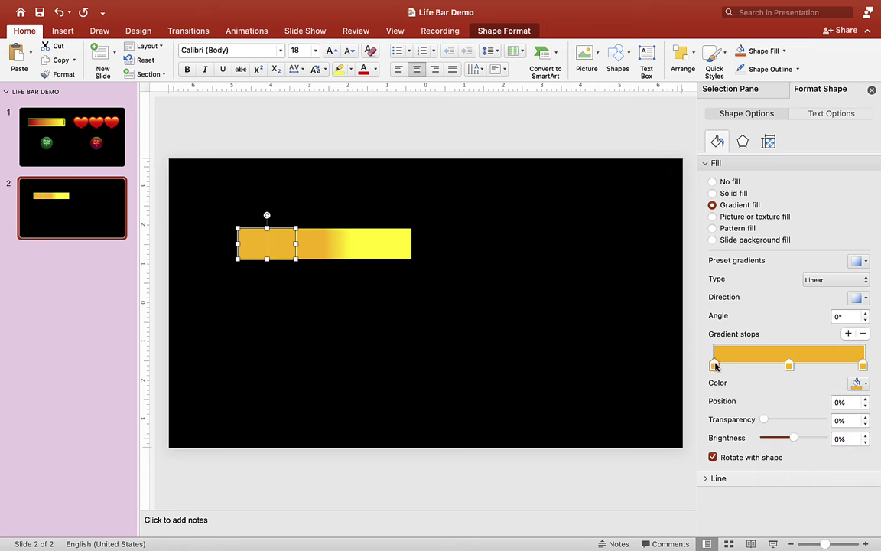
{"action": "left_click", "coordinate": [865, 385]}
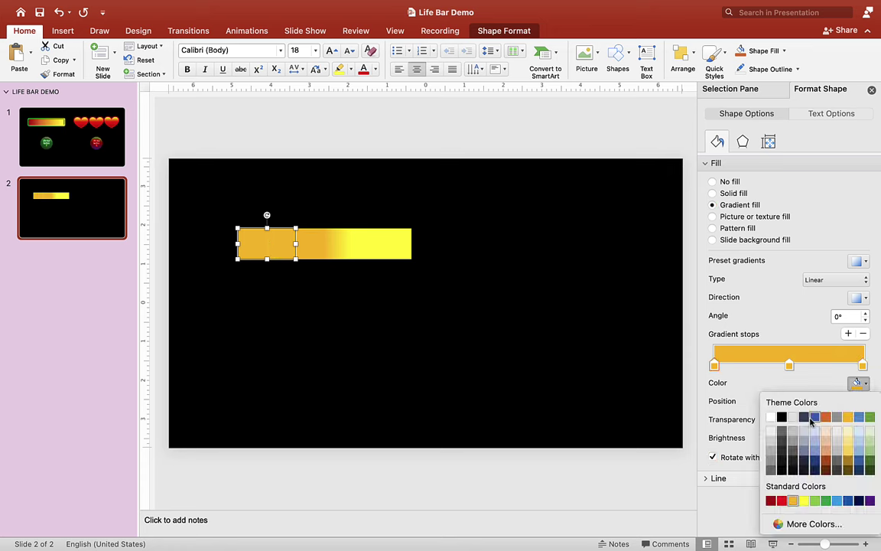
{"action": "left_click", "coordinate": [771, 502]}
{"action": "left_click", "coordinate": [864, 385]}
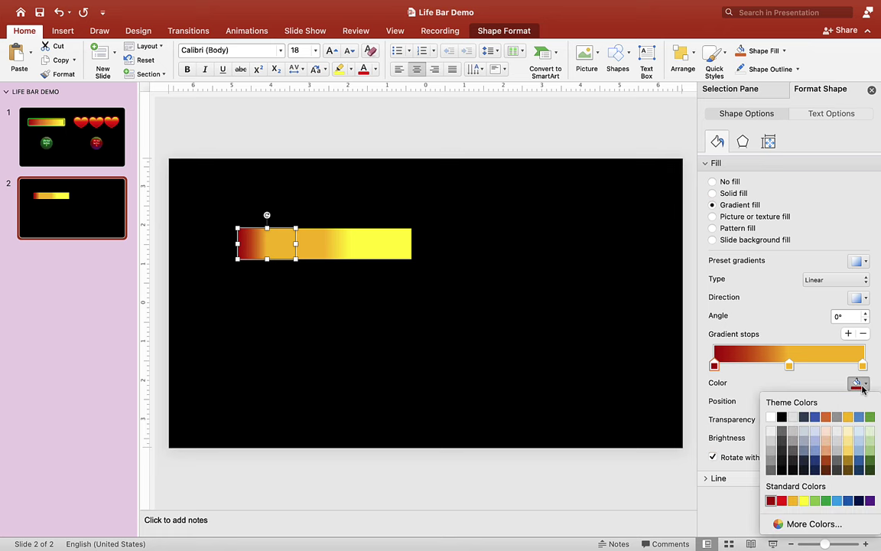
{"action": "left_click", "coordinate": [779, 502]}
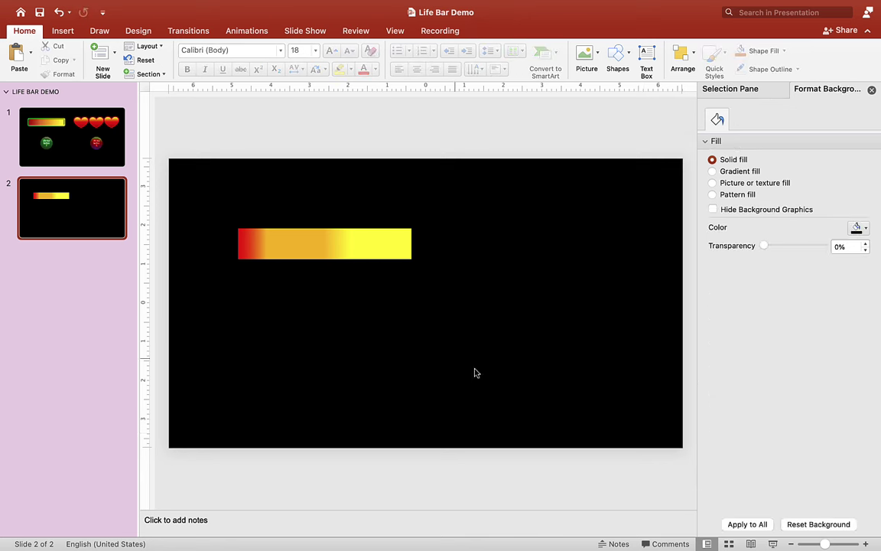
- Apply a Wipe exit animation, direction From Right, to all three selected bar rectangles
{"action": "left_click", "coordinate": [401, 248]}
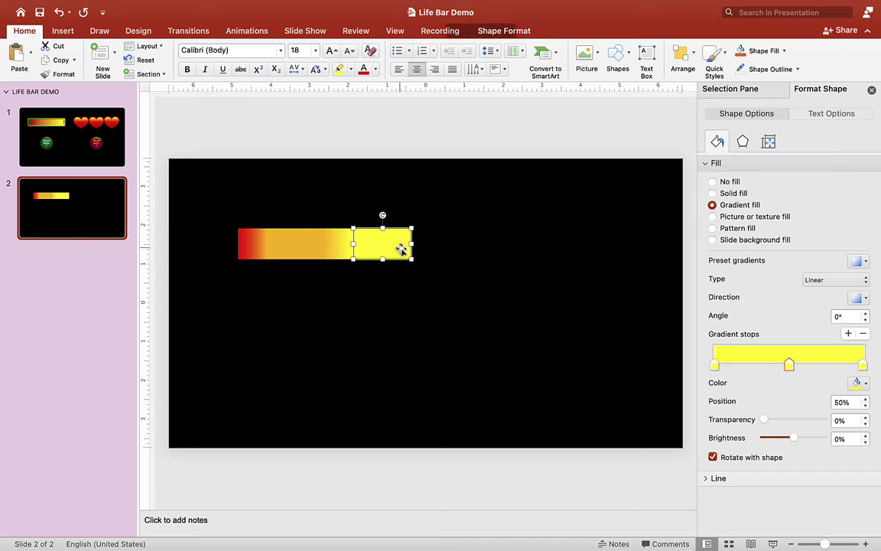
{"action": "left_click", "coordinate": [339, 248], "text": "shift"}
{"action": "left_click", "coordinate": [253, 239], "text": "shift"}
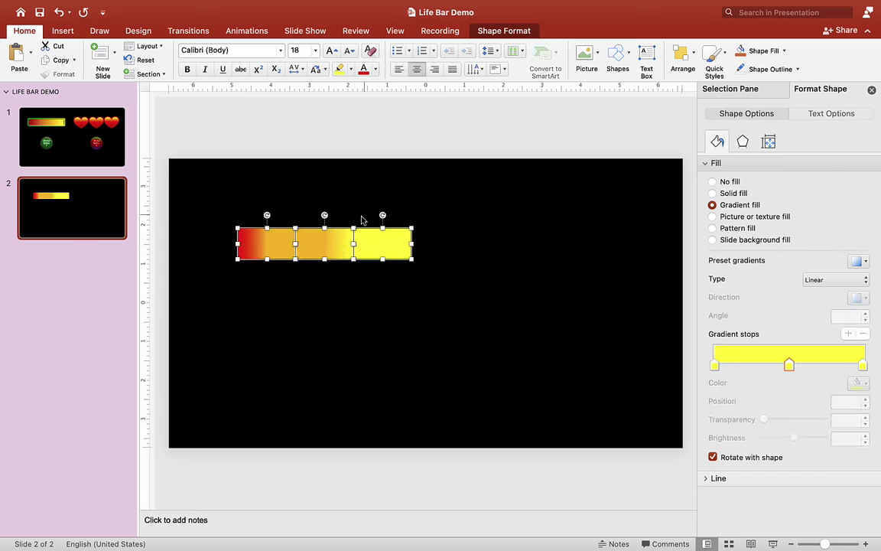
{"action": "left_click", "coordinate": [246, 31]}
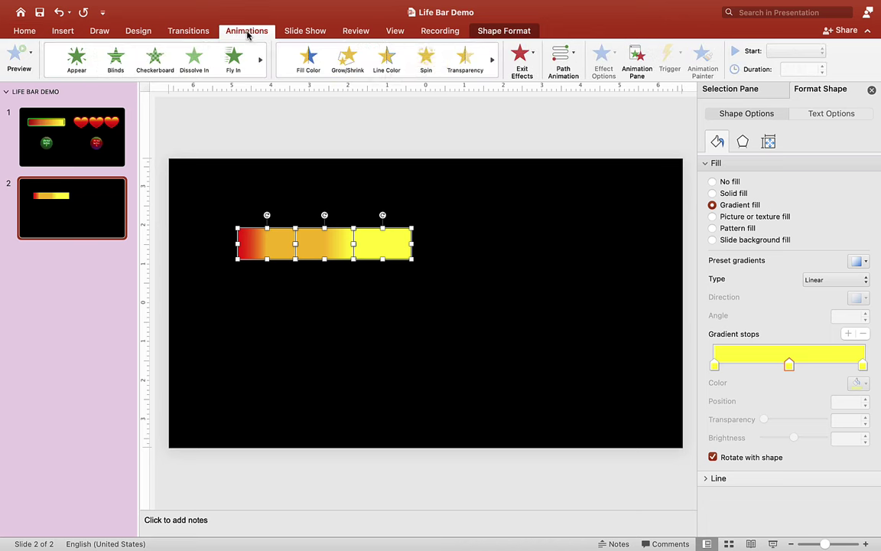
{"action": "left_click", "coordinate": [531, 56]}
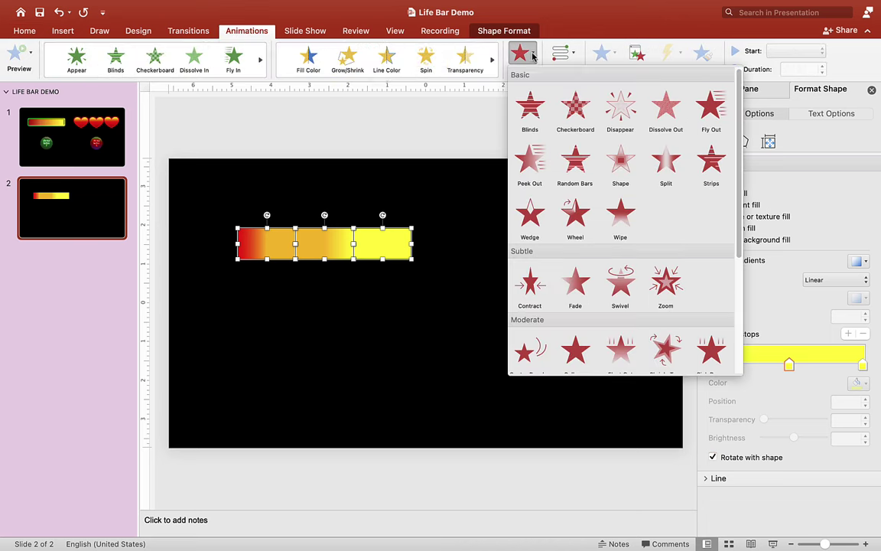
{"action": "left_click", "coordinate": [625, 219]}
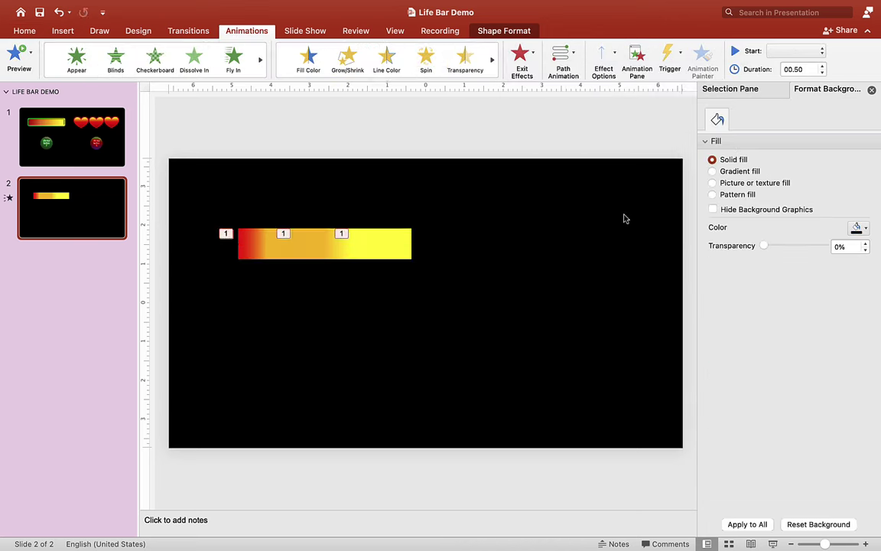
{"action": "left_click", "coordinate": [606, 63]}
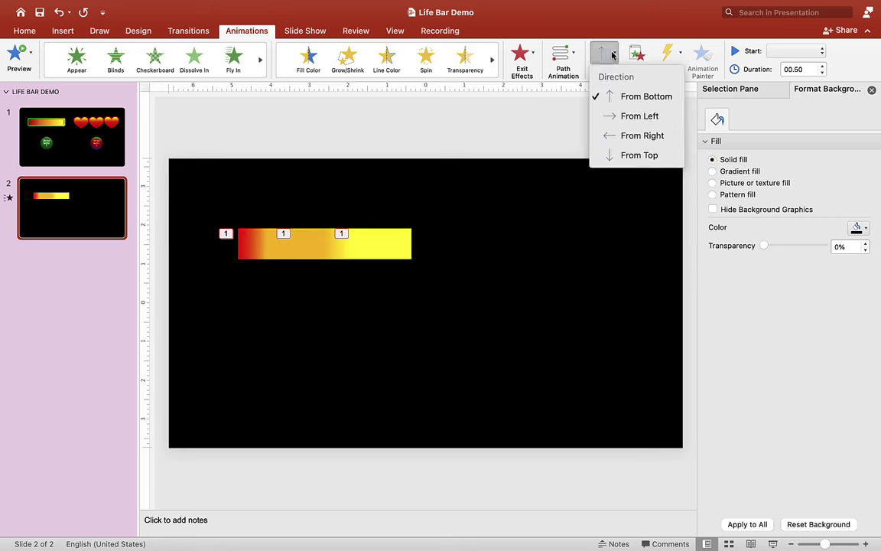
{"action": "left_click", "coordinate": [634, 138]}
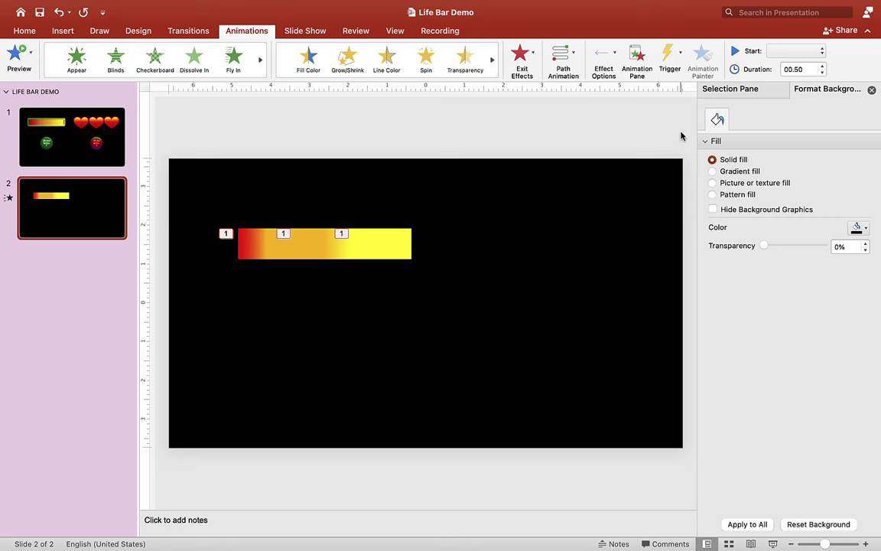
{"action": "left_click", "coordinate": [582, 207]}
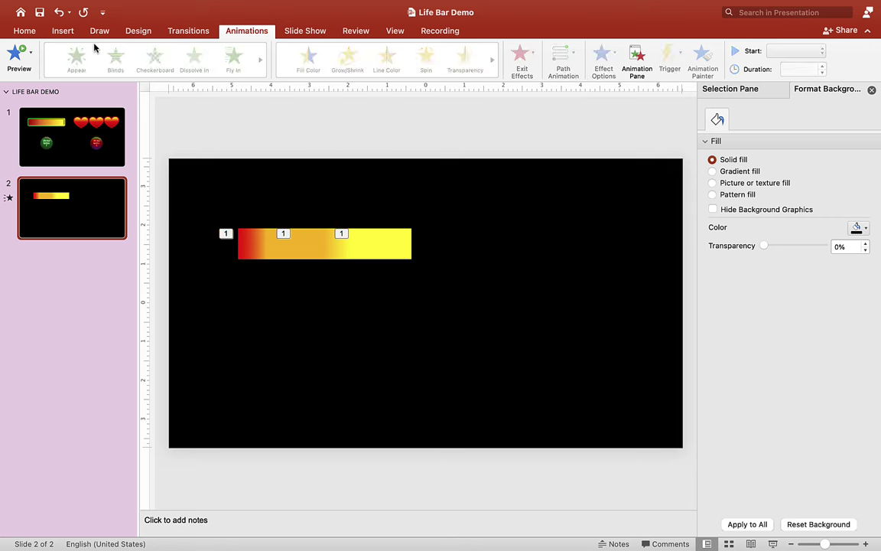
- Draw a Decagon from Basic Shapes below the life bar, about 1.57" by 1.62"
{"action": "left_click", "coordinate": [63, 31]}
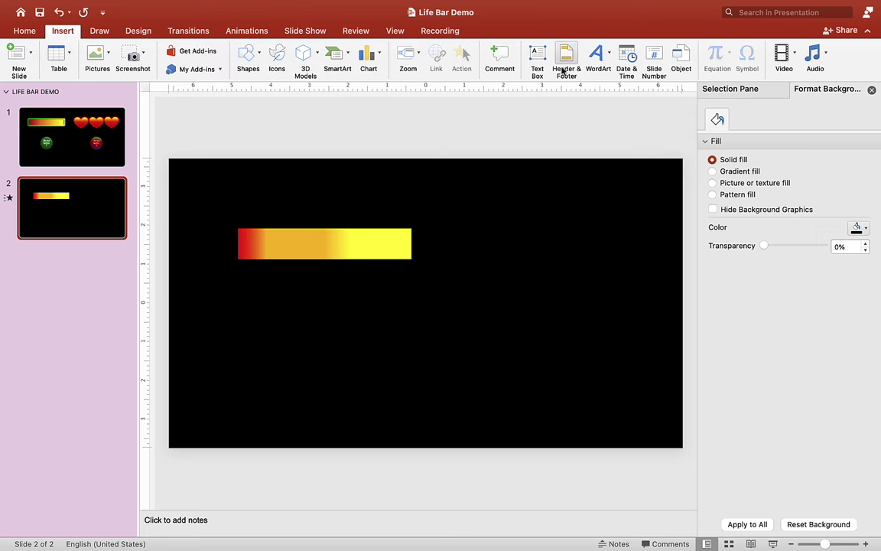
{"action": "left_click", "coordinate": [255, 59]}
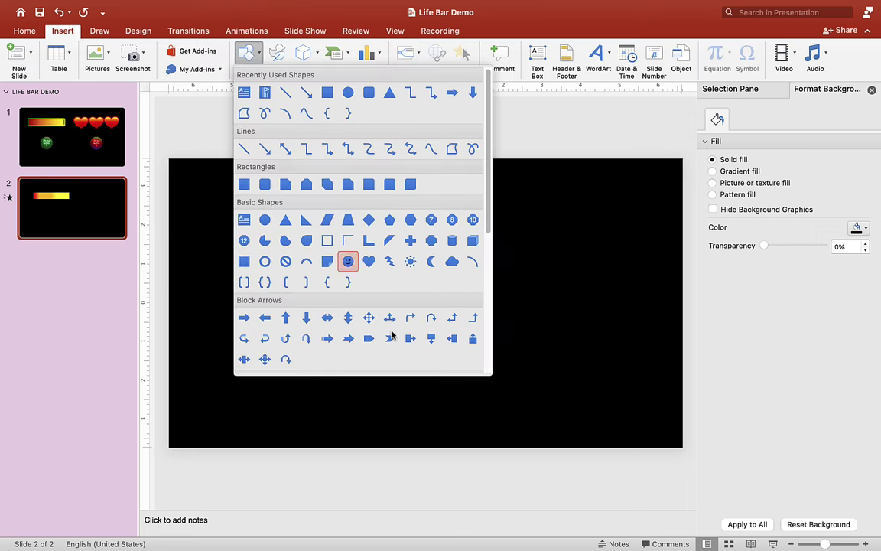
{"action": "left_click", "coordinate": [473, 220]}
{"action": "mouse_move", "coordinate": [291, 315]}
{"action": "left_mouse_down"}
{"action": "mouse_move", "coordinate": [332, 368]}
{"action": "mouse_move", "coordinate": [355, 375]}
{"action": "mouse_move", "coordinate": [327, 346]}
{"action": "left_mouse_up"}
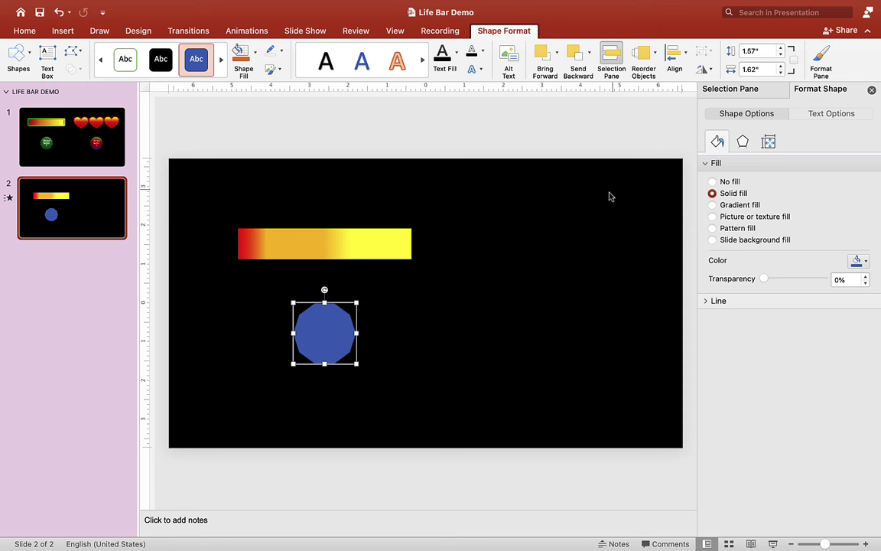
- Resize the decagon to 1.6" tall by 1.7" wide and label it 'Life 1'
{"action": "left_click", "coordinate": [782, 48]}
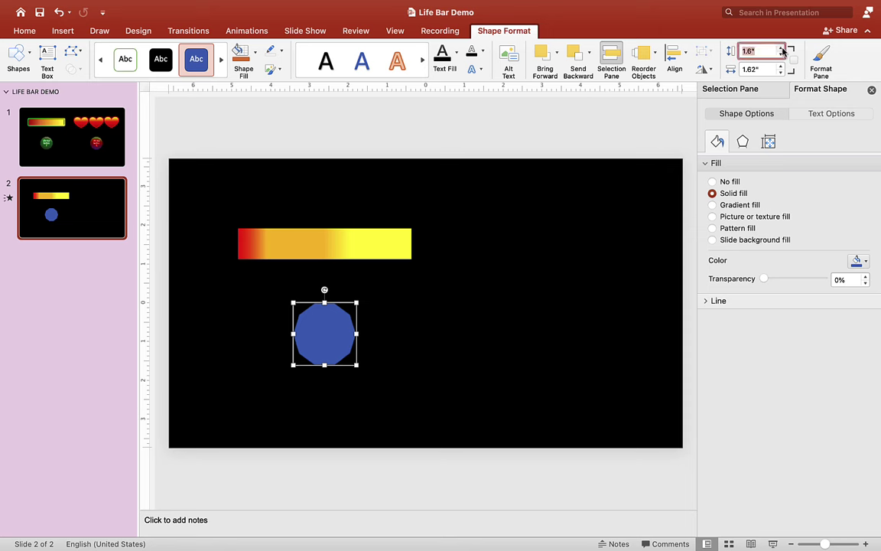
{"action": "left_click", "coordinate": [782, 66]}
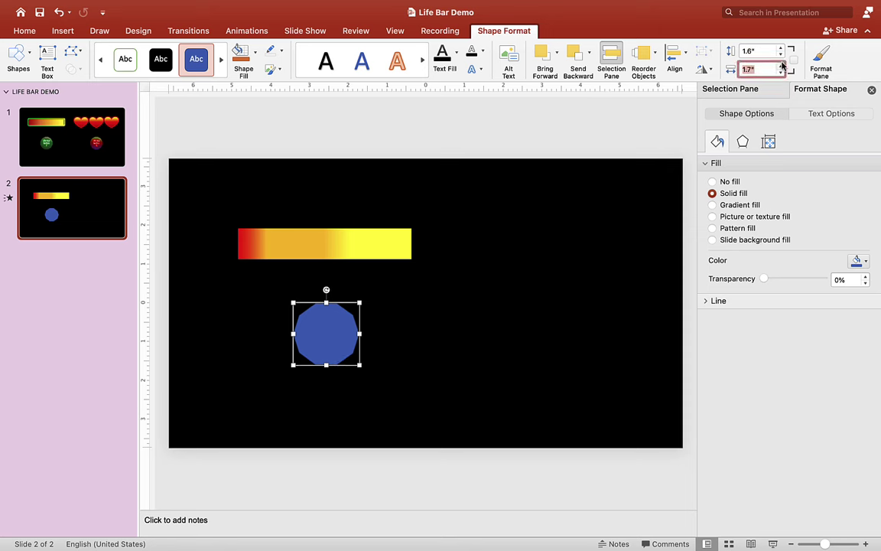
{"action": "left_click", "coordinate": [328, 332]}
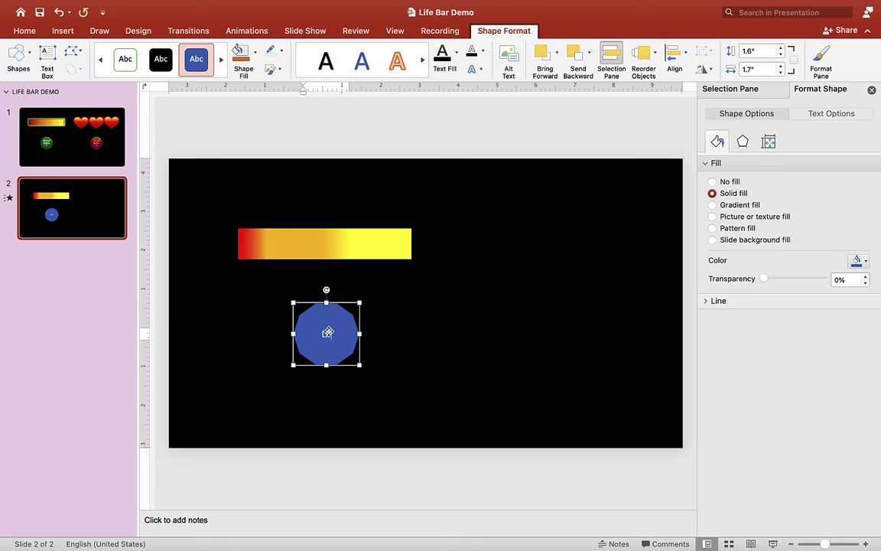
{"action": "type", "text": "Life 1"}
- Rename the decagon object to 'Life 1 Button' in the Selection Pane
{"action": "left_click", "coordinate": [730, 89]}
{"action": "double_click", "coordinate": [739, 131]}
{"action": "type", "text": "L"}
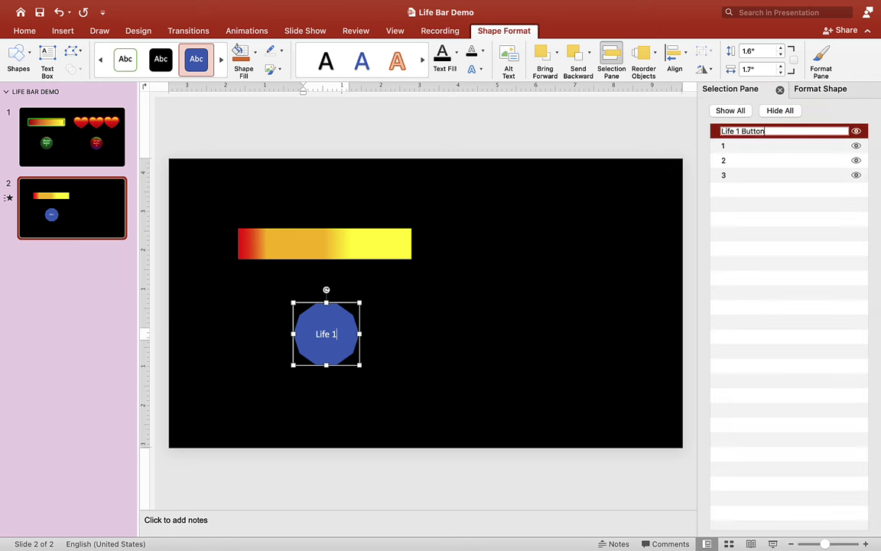
{"action": "type", "text": "ife 1 Button"}
{"action": "key", "text": "Return"}
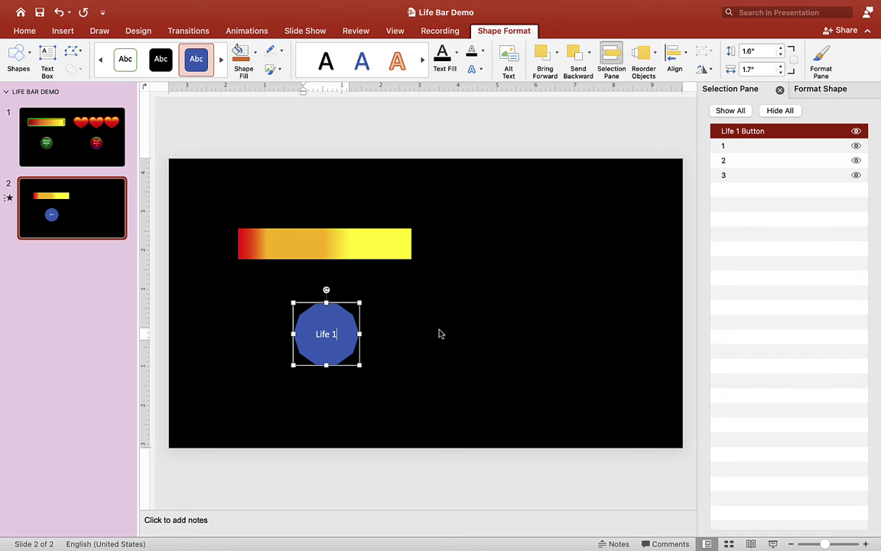